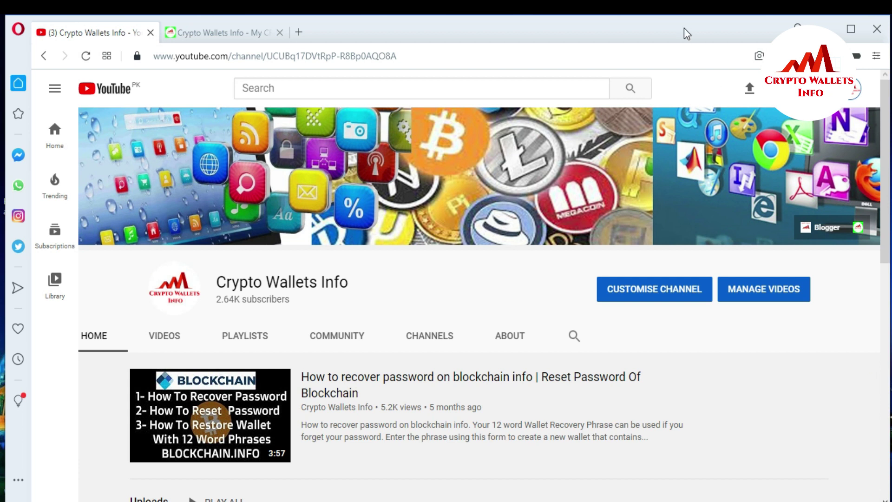
Step: Switch from YouTube to the 'Crypto Wallets Info - My C...' browser tab
click(225, 35)
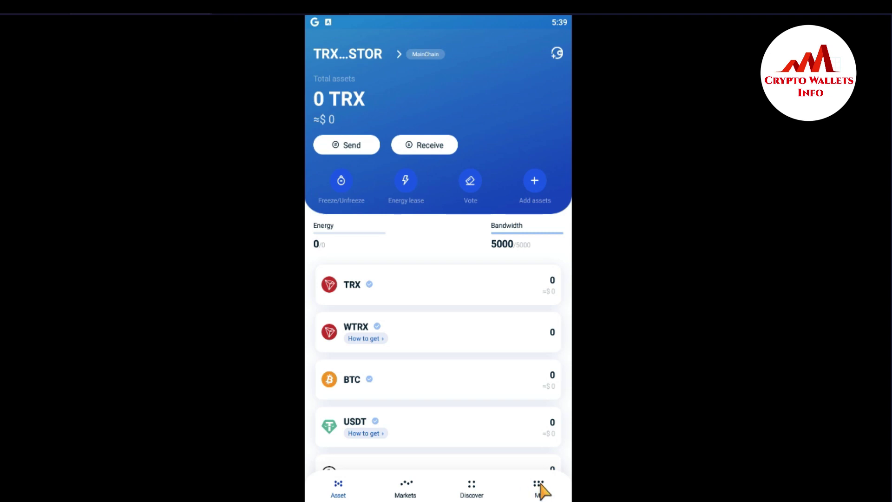
Step: Go to TronLink Pro's My page from the bottom navigation bar
click(539, 487)
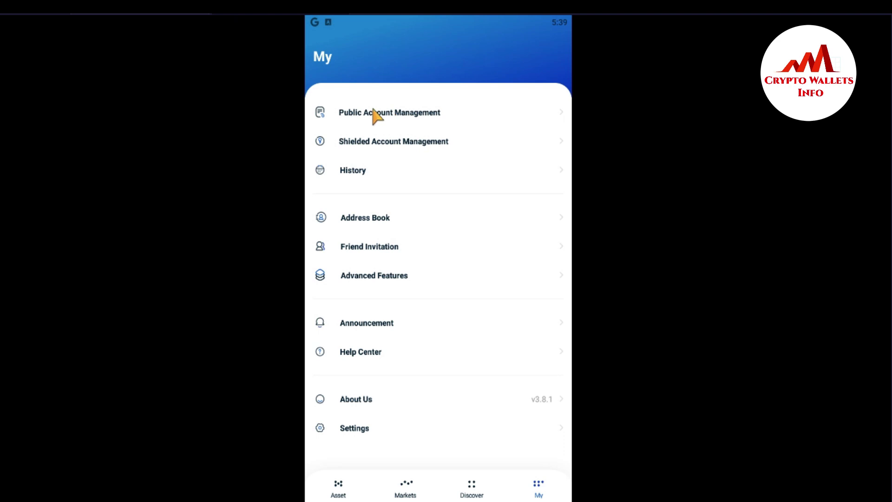
click(392, 118)
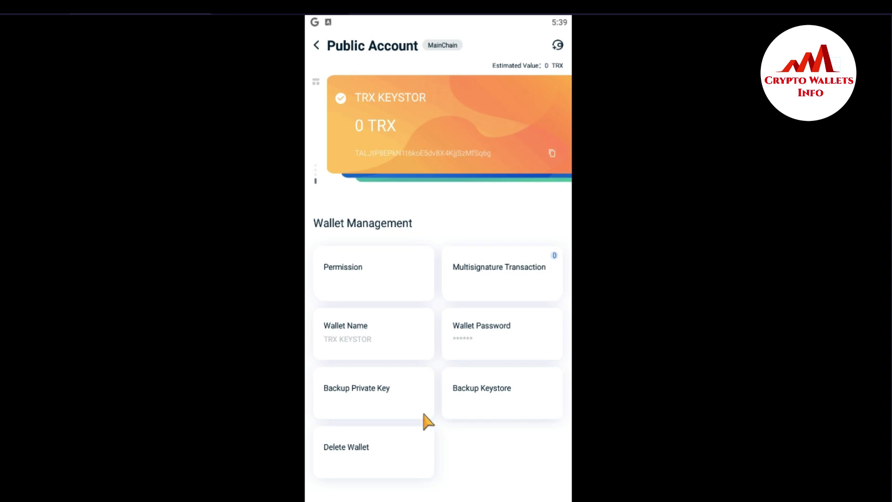
click(491, 335)
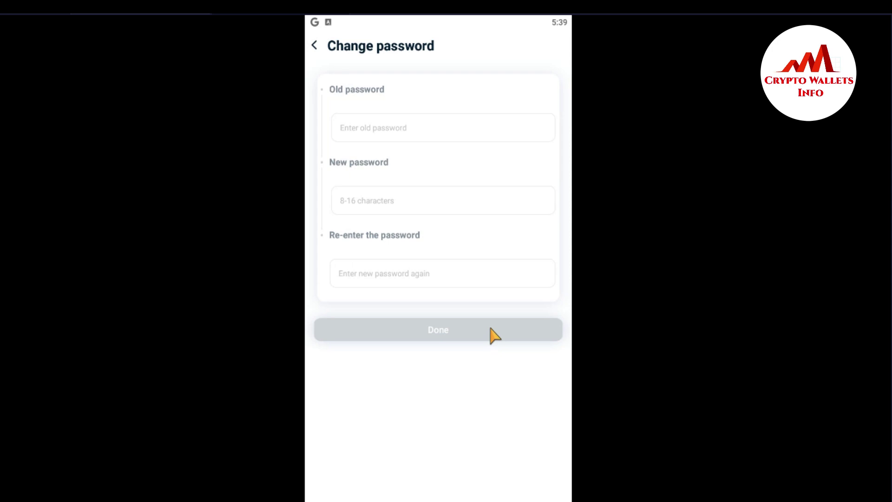
click(379, 128)
click(315, 47)
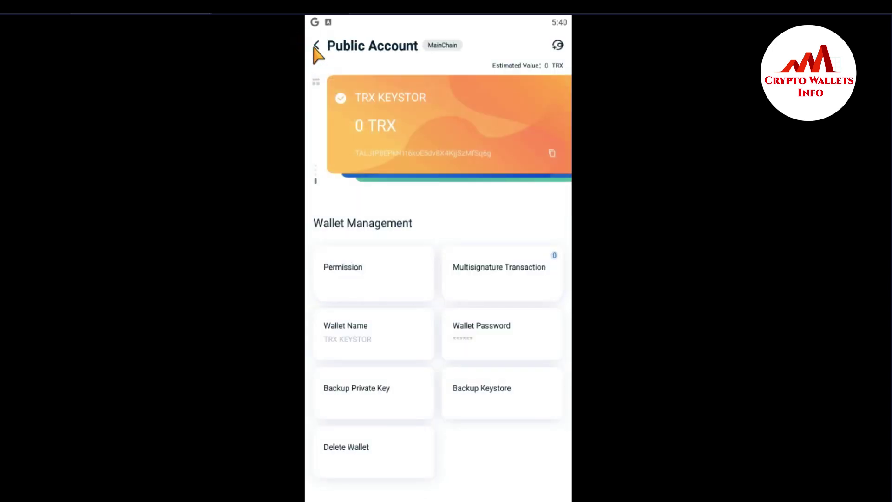
click(315, 46)
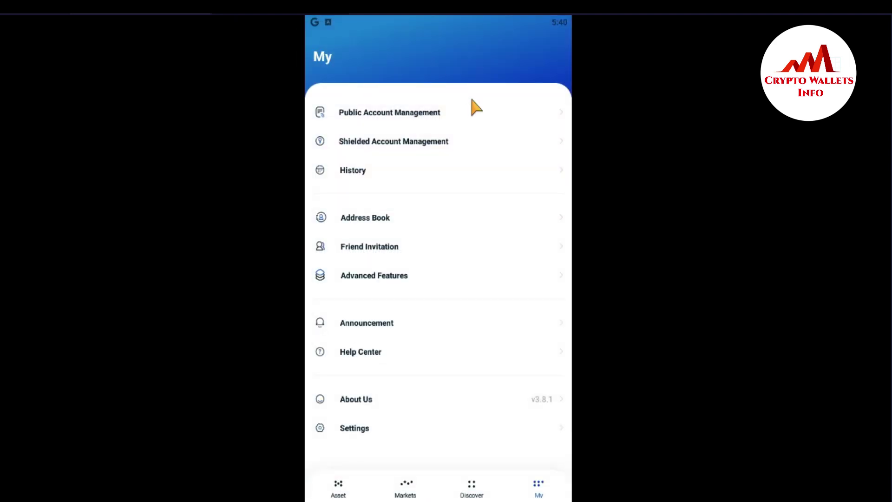
Step: From the Asset page, add a wallet and choose the HD wallet option under Mnemonic
click(339, 491)
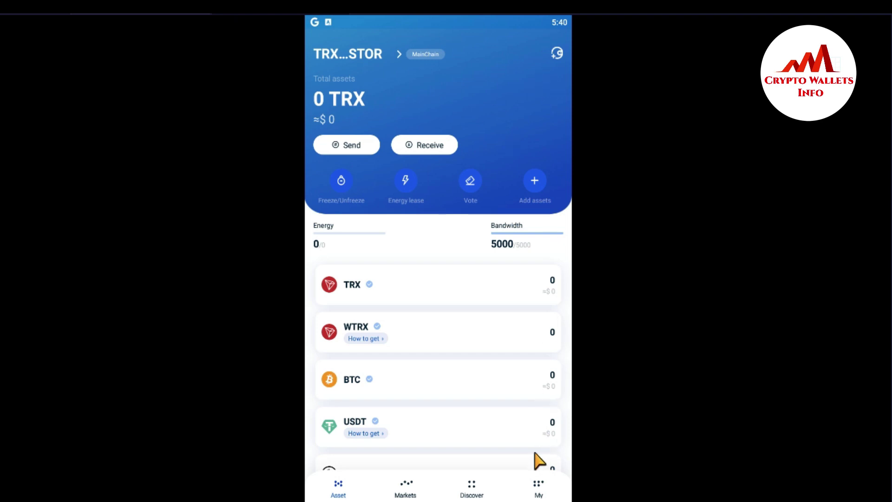
click(553, 52)
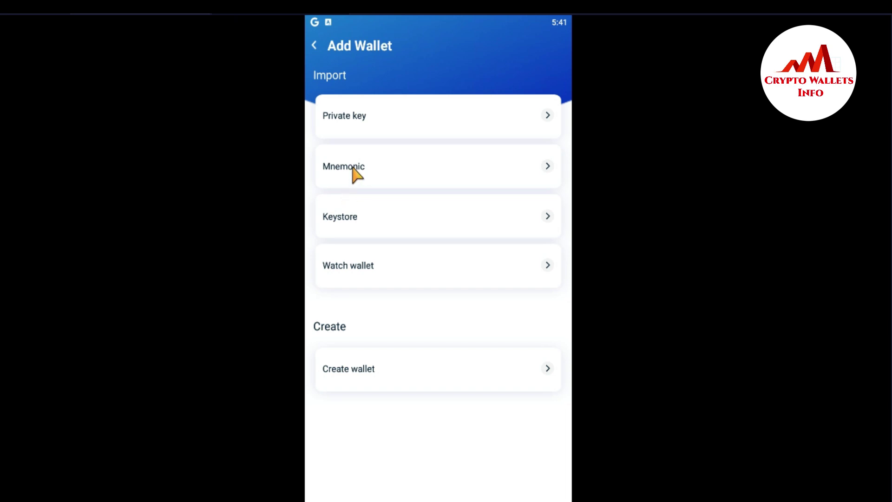
click(346, 170)
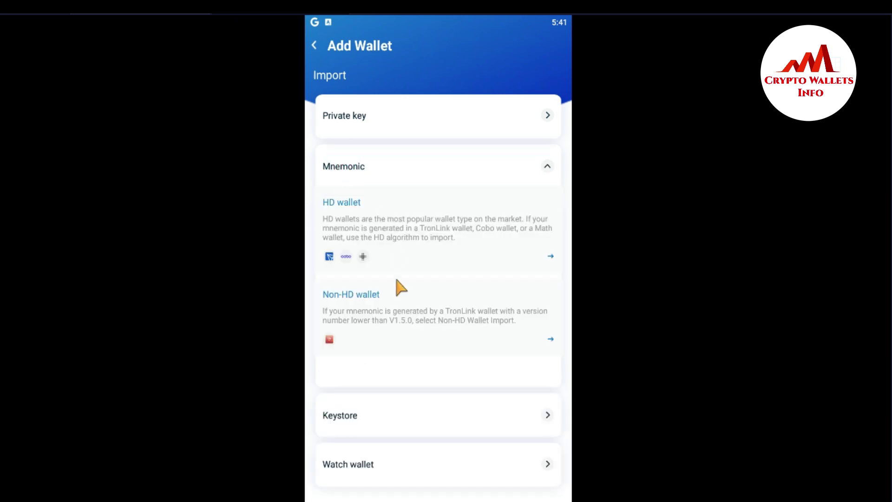
click(552, 255)
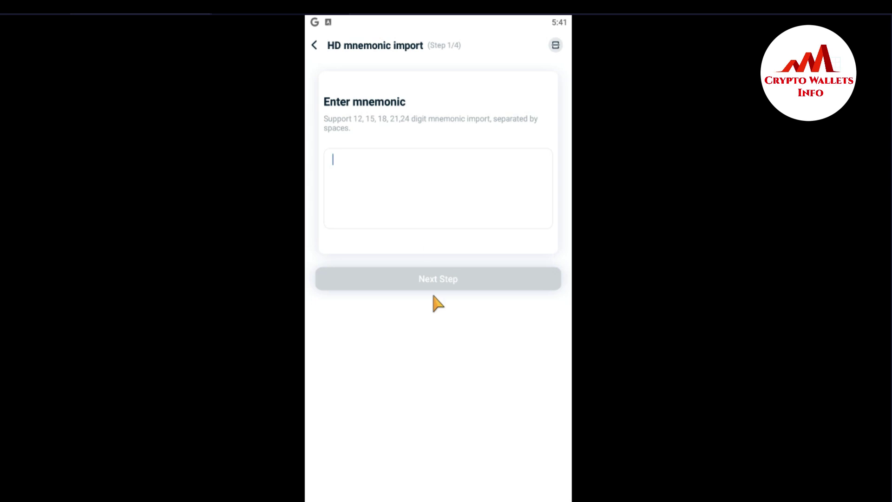
Step: In Notepad, join both lines of mnemonic words into one line, select it, and return to the emulator
key(alt+Tab)
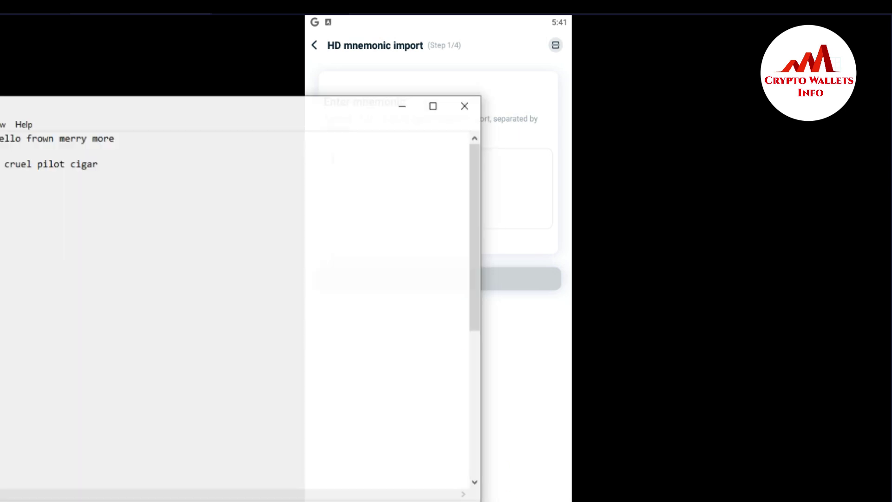
drag(190, 103, 444, 252)
drag(356, 312, 212, 282)
click(213, 282)
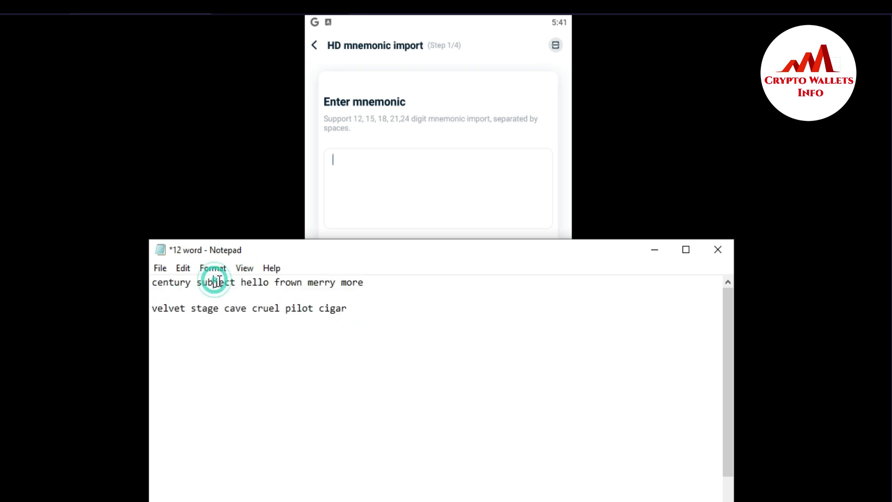
click(153, 309)
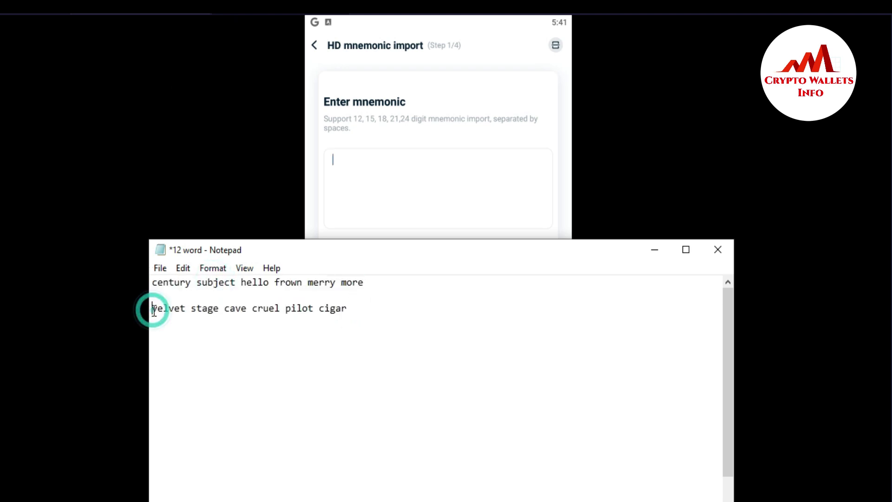
key(BackSpace)
key(BackSpace)
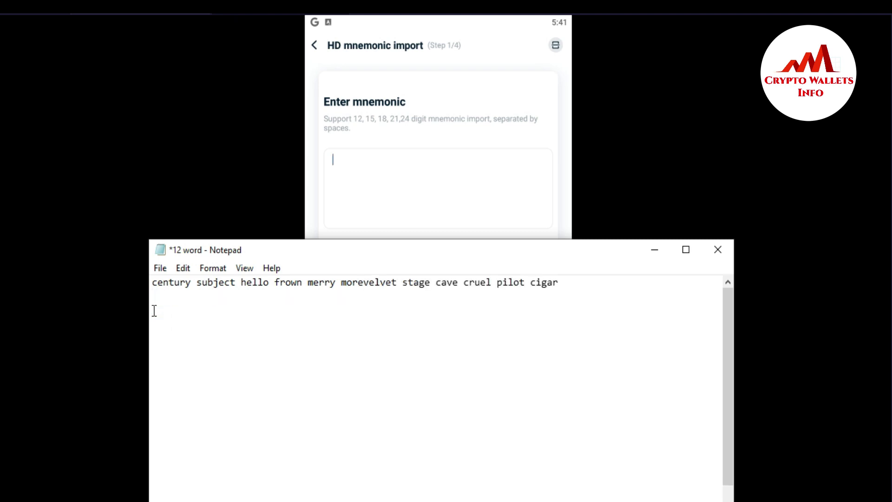
drag(564, 282, 143, 275)
key(ctrl+c)
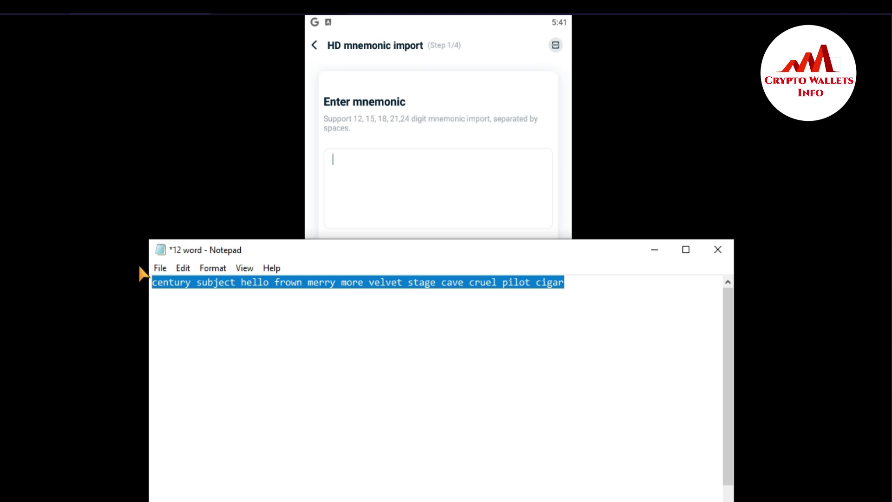
click(362, 163)
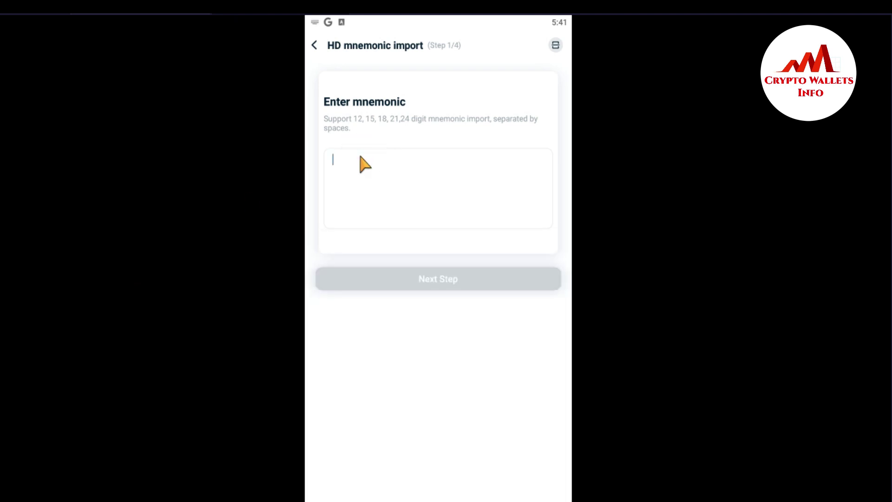
Step: Paste the 12-word mnemonic, continue, and name the wallet 'Wallet Pass'
key(ctrl+v)
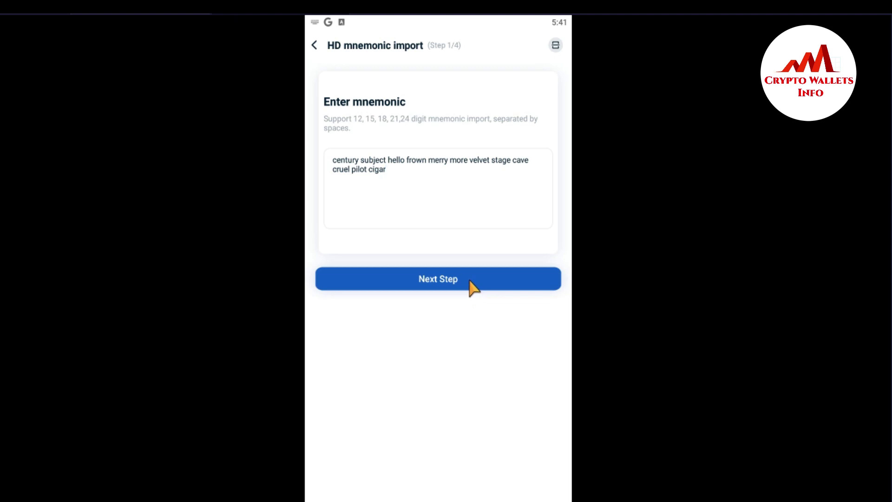
click(469, 281)
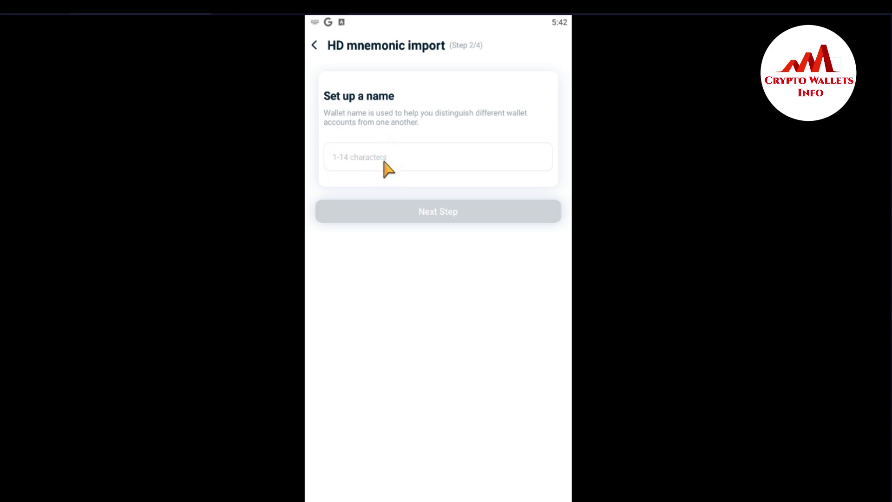
text(W)
text(et )
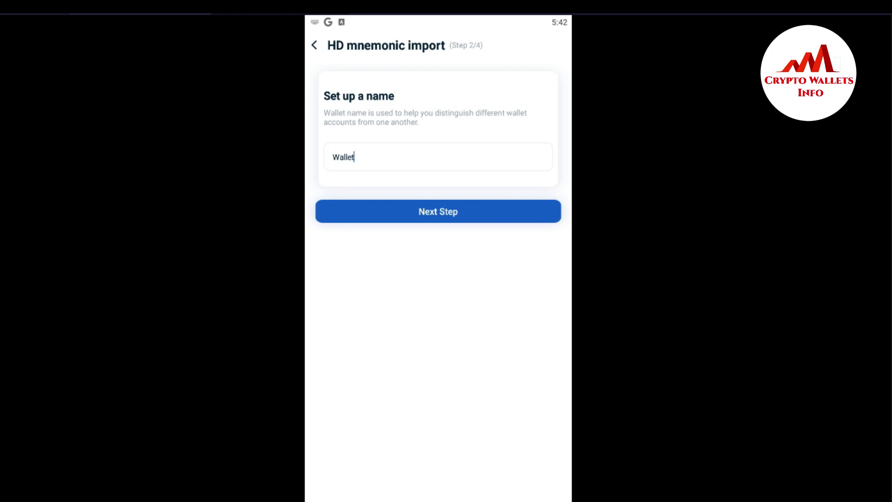
text(Passwor)
key(BackSpace)
key(BackSpace)
key(BackSpace)
Step: Enter a new wallet password that meets the strength rules
click(427, 216)
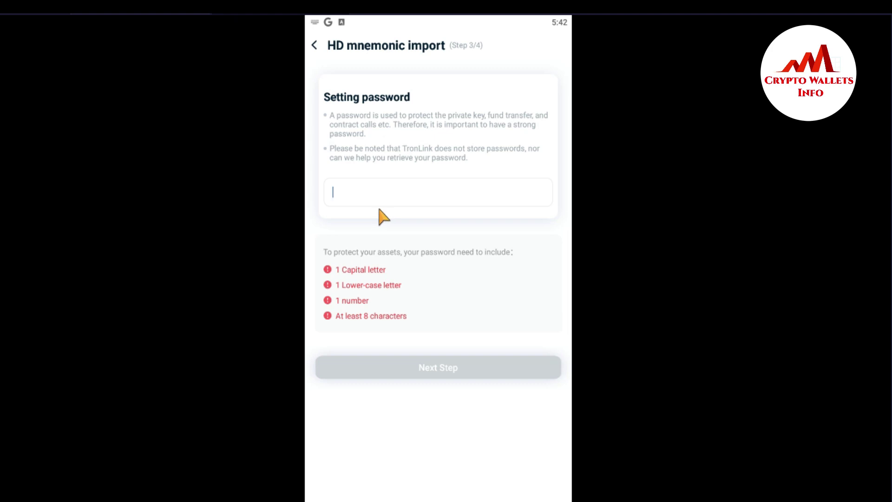
key(BackSpace)
key(BackSpace)
key(BackSpace)
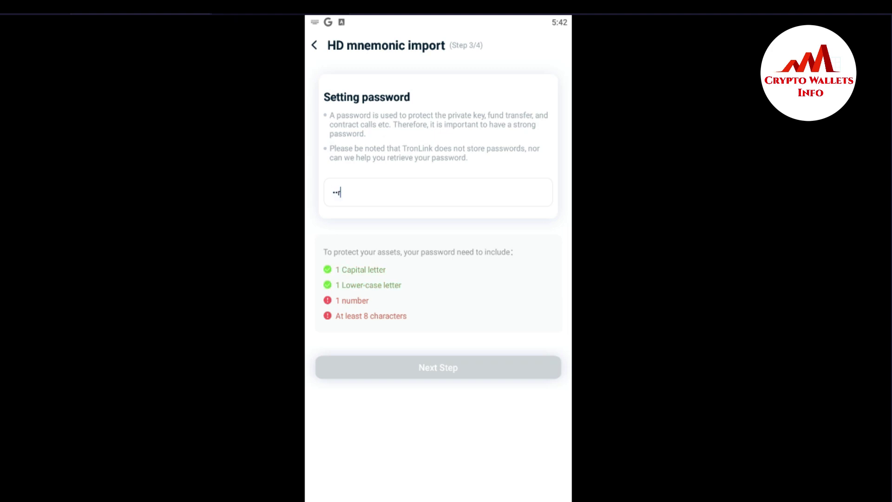
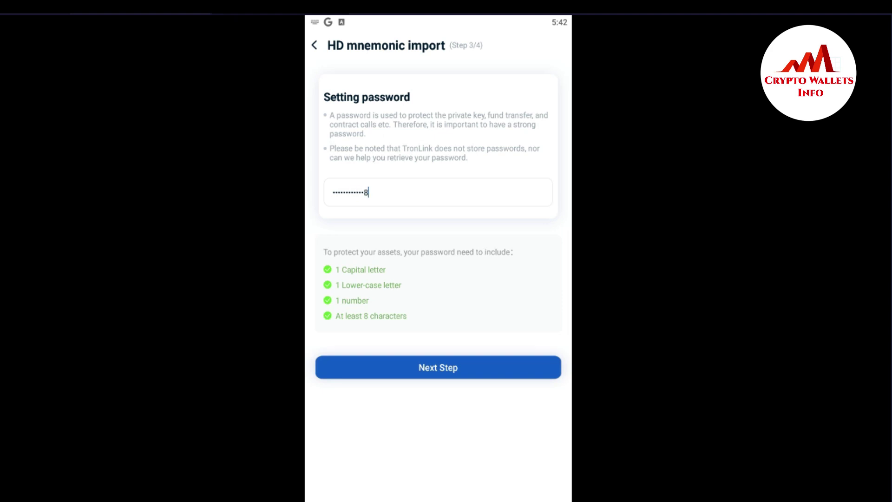
click(448, 368)
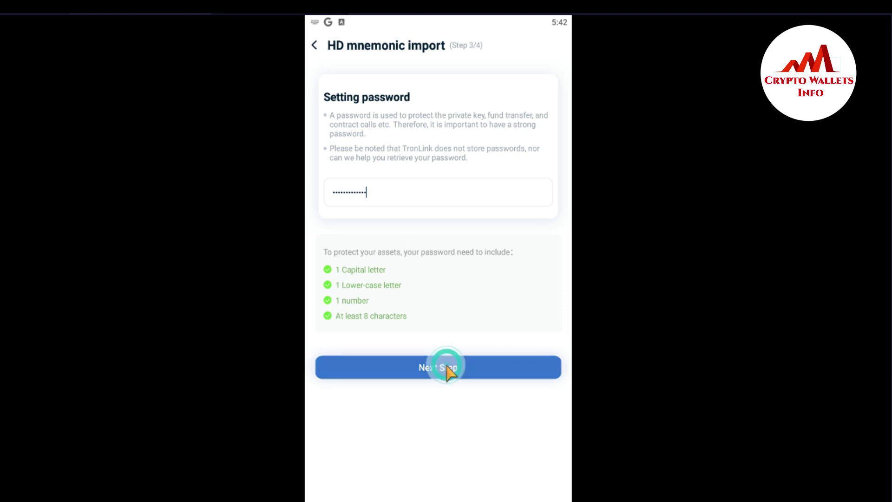
Step: Re-enter the password in the confirm field and carry out the import
click(356, 186)
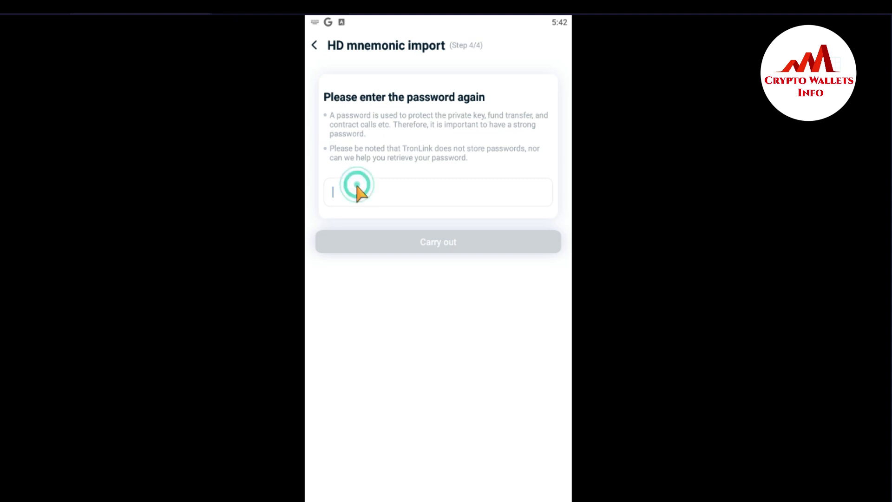
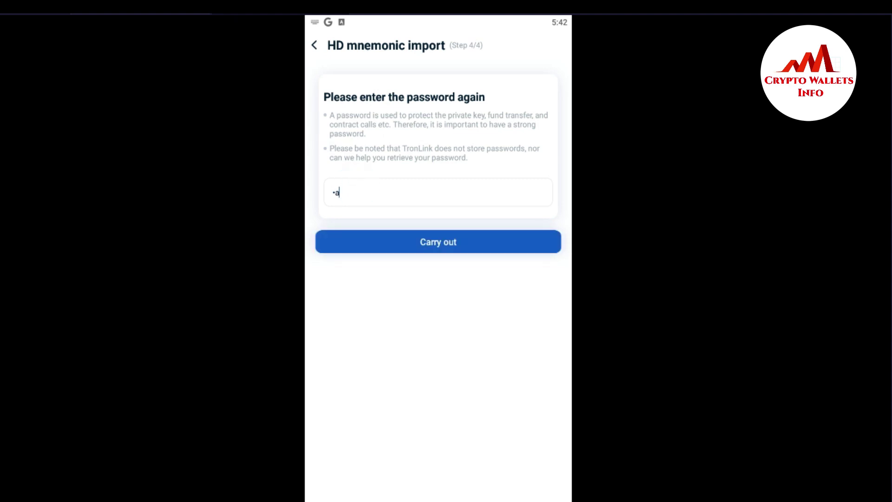
click(459, 242)
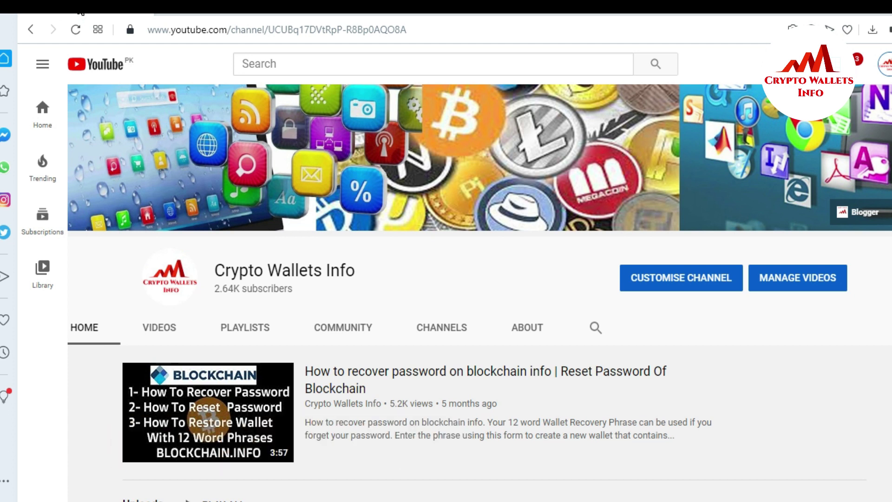
Step: Switch to the cryptowalletsinfo.com tab showing the Tron keystore backup post
click(211, 19)
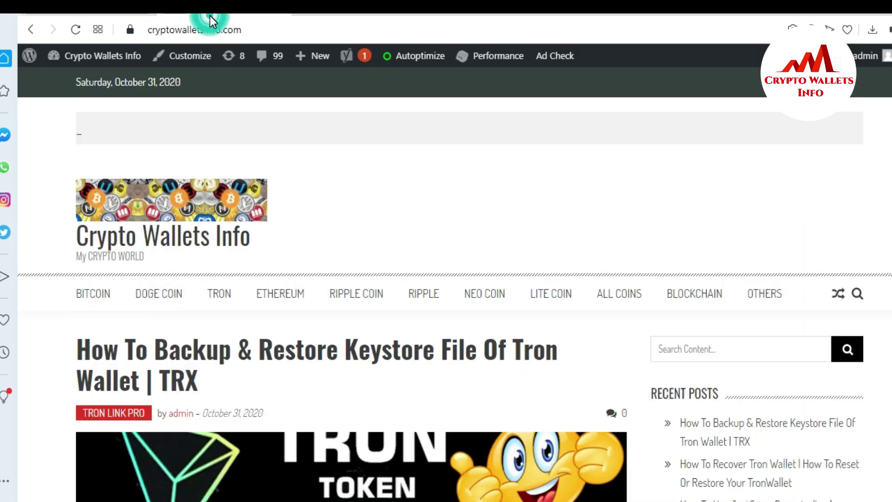